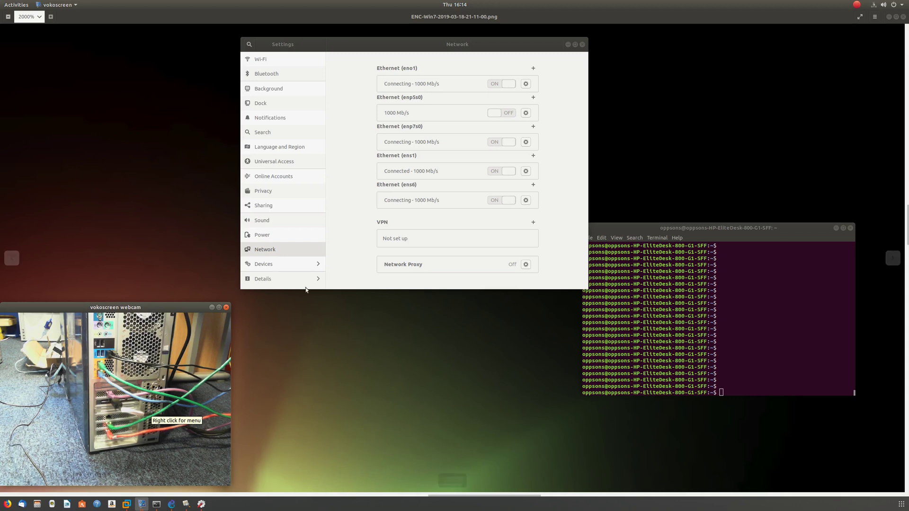
# - Arrange the windows with Network settings on the right and the terminal below it
pyautogui.click(503, 44)
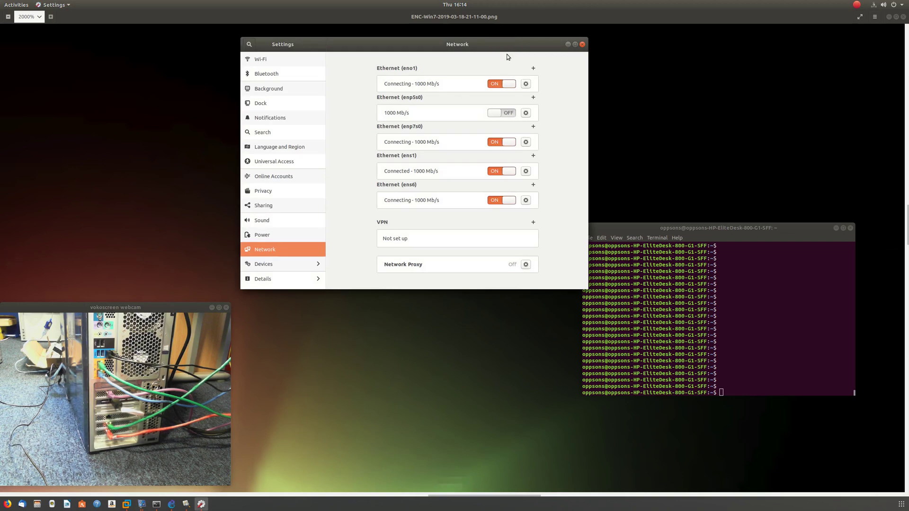
pyautogui.moveTo(484, 44); pyautogui.dragTo(547, 43)
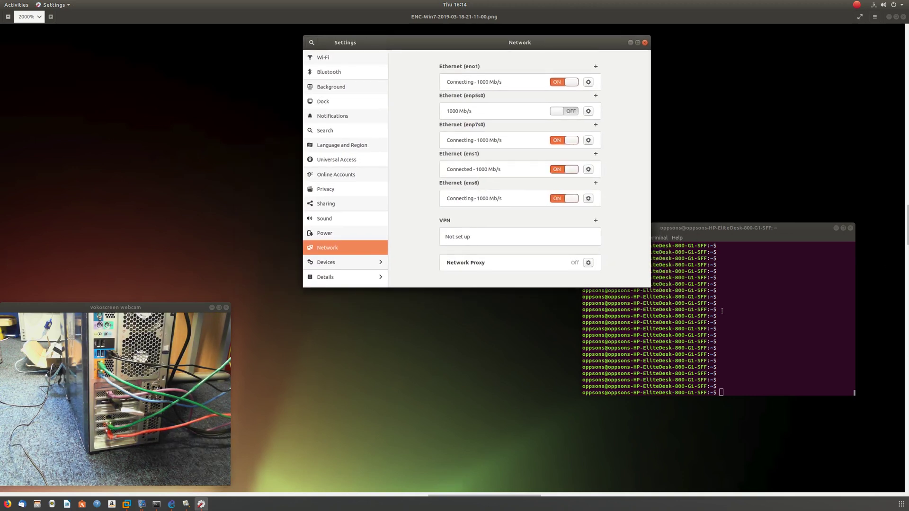
pyautogui.click(734, 303)
pyautogui.moveTo(734, 228); pyautogui.dragTo(548, 282)
# - Run ifconfig in the terminal to list all network interfaces
pyautogui.click(588, 382)
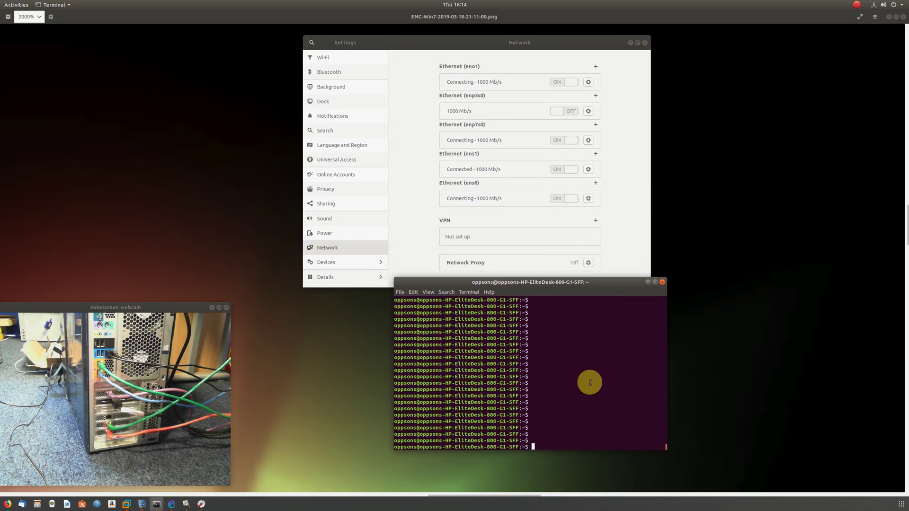
pyautogui.click(585, 365)
pyautogui.write('ifconfig')
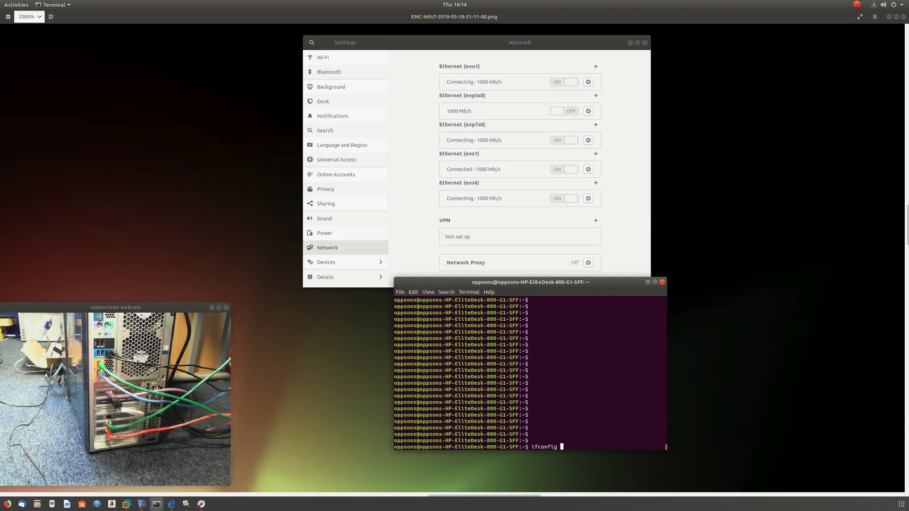
pyautogui.press('Return')
pyautogui.scroll(1, 585, 361)
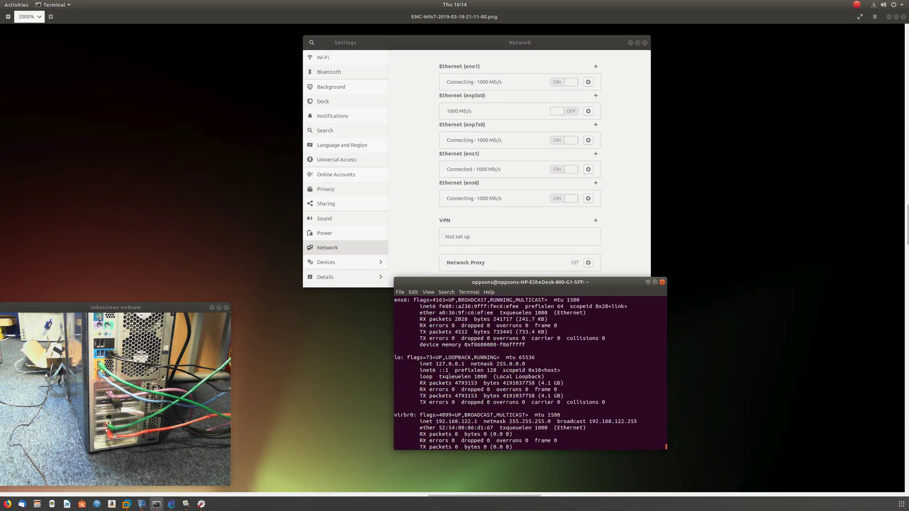
pyautogui.scroll(1, 533, 365)
pyautogui.scroll(2, 497, 369)
# - Highlight the ens6, ens1 and eno1 entries in the output, then minimize the terminal
pyautogui.doubleClick(400, 377)
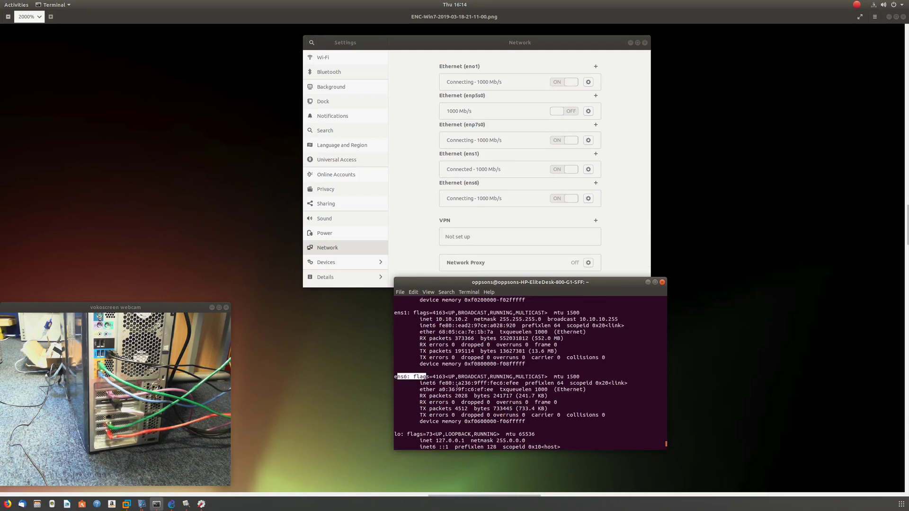
pyautogui.scroll(3, 400, 377)
pyautogui.moveTo(403, 371); pyautogui.dragTo(429, 371)
pyautogui.scroll(1, 430, 365)
pyautogui.moveTo(416, 338); pyautogui.dragTo(401, 338)
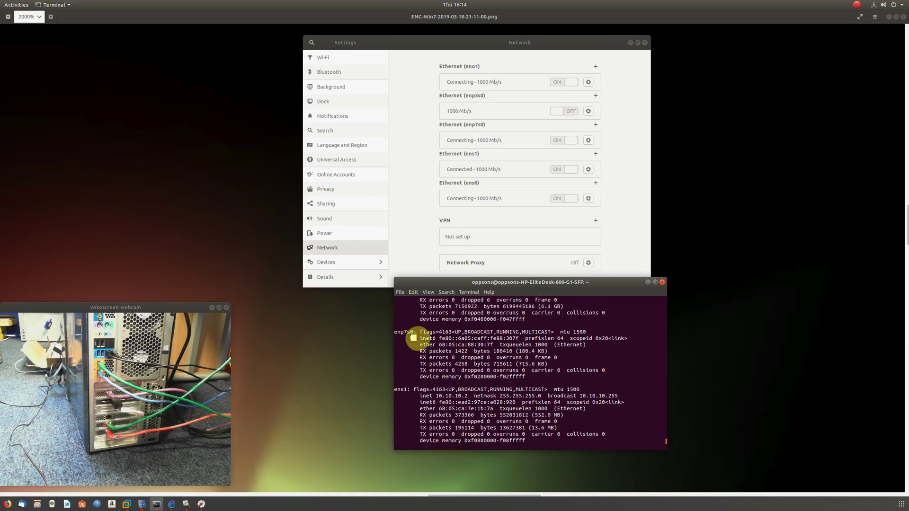
pyautogui.scroll(1, 419, 355)
pyautogui.scroll(3, 420, 366)
pyautogui.scroll(1, 423, 374)
pyautogui.click(418, 374)
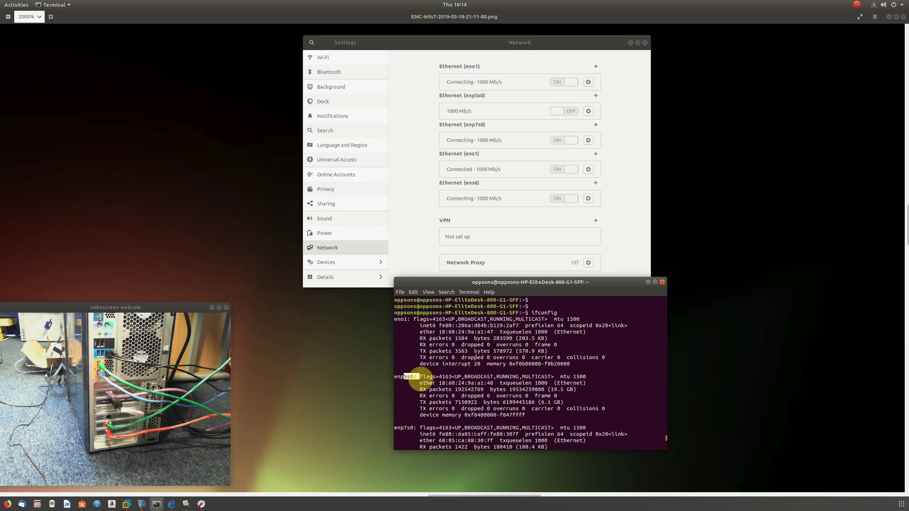
pyautogui.click(476, 352)
pyautogui.tripleClick(418, 320)
pyautogui.click(478, 364)
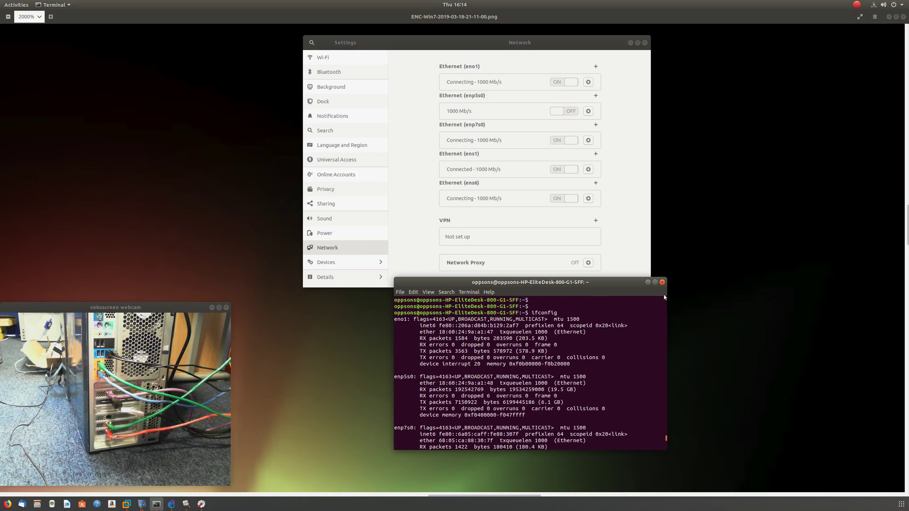
pyautogui.click(648, 282)
# - Switch the enp5s0 Ethernet connection on in Network settings
pyautogui.click(631, 216)
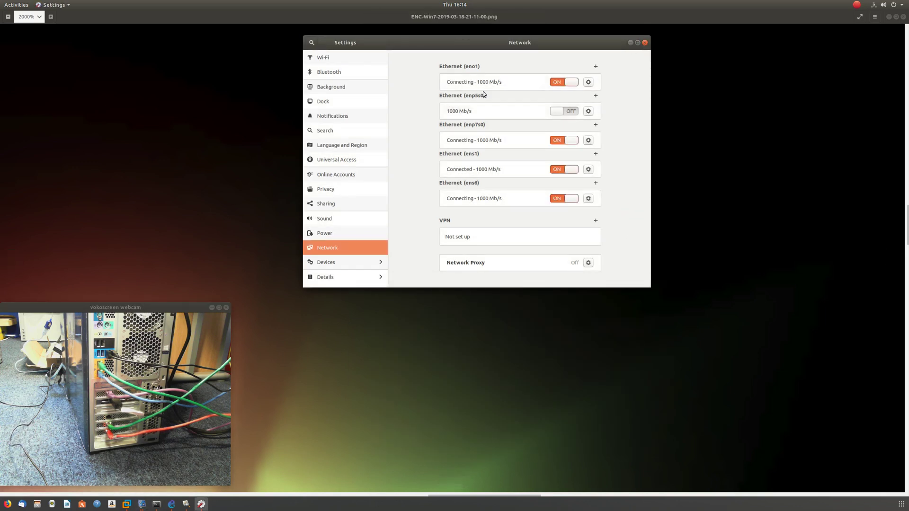
pyautogui.click(568, 112)
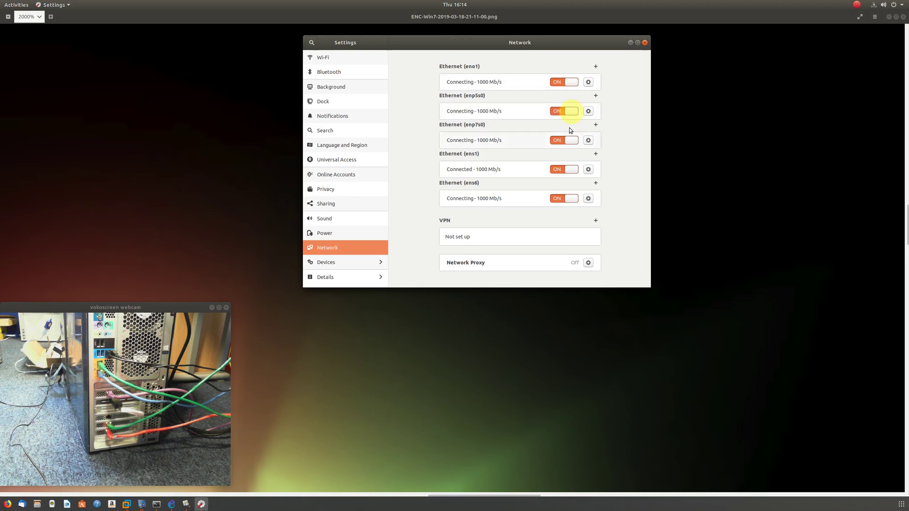
pyautogui.click(588, 111)
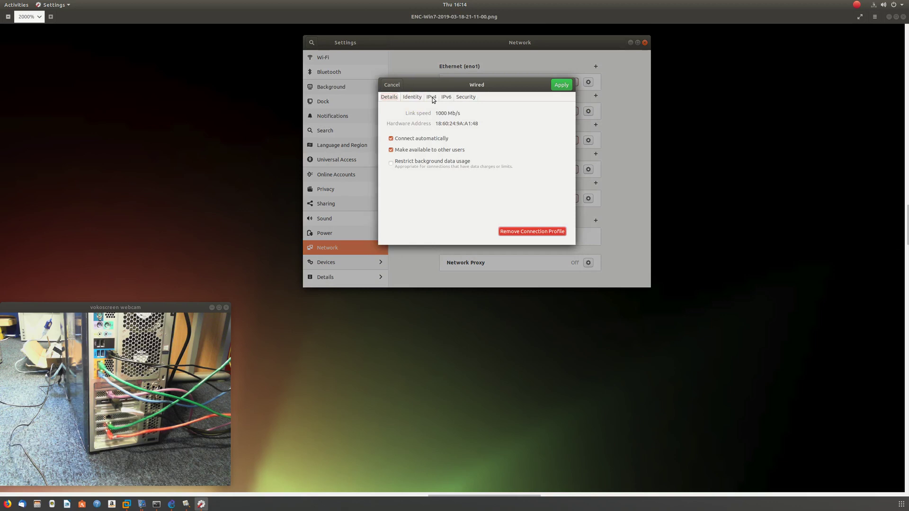
# - Review enp5s0's Details, IPv4, IPv6 and Security pages, then cancel without changes
pyautogui.click(431, 97)
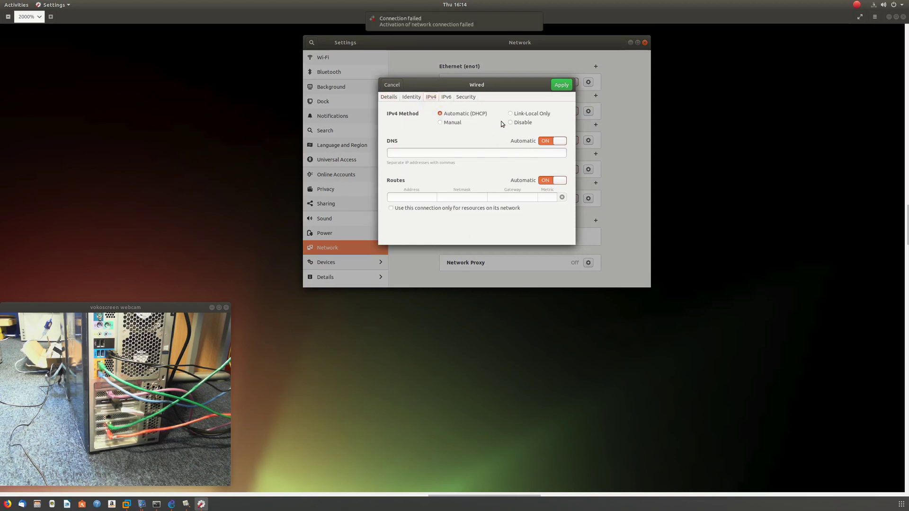
pyautogui.click(396, 98)
pyautogui.click(432, 97)
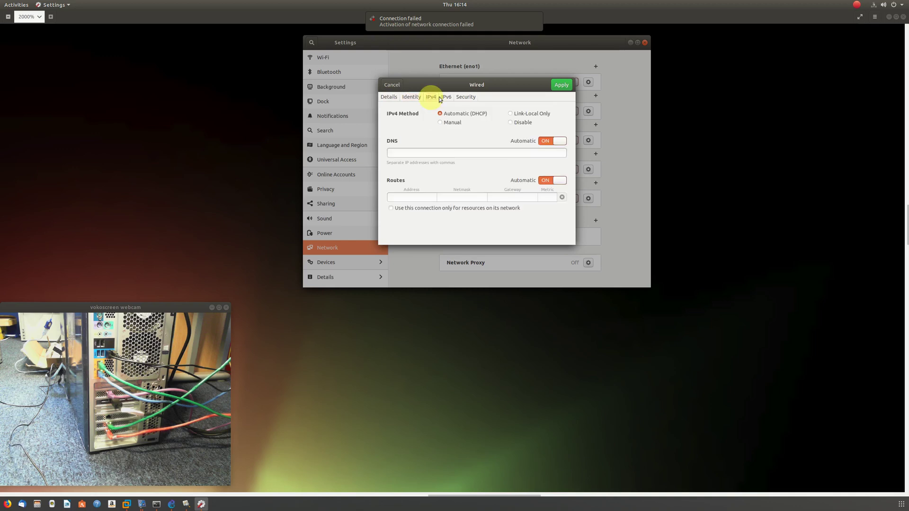
pyautogui.click(463, 98)
pyautogui.click(391, 86)
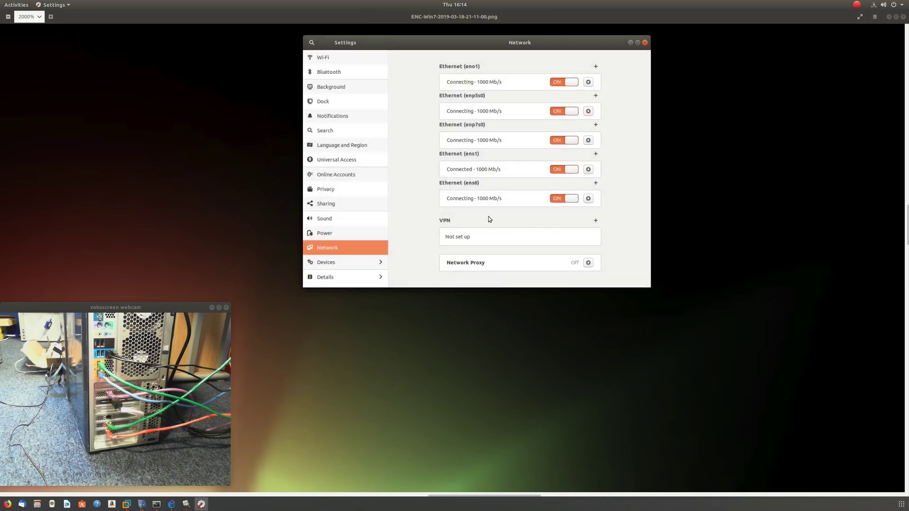
# - Visit the webcam window, then return to Network settings showing enp5s0's Connection failed notice
pyautogui.click(105, 372)
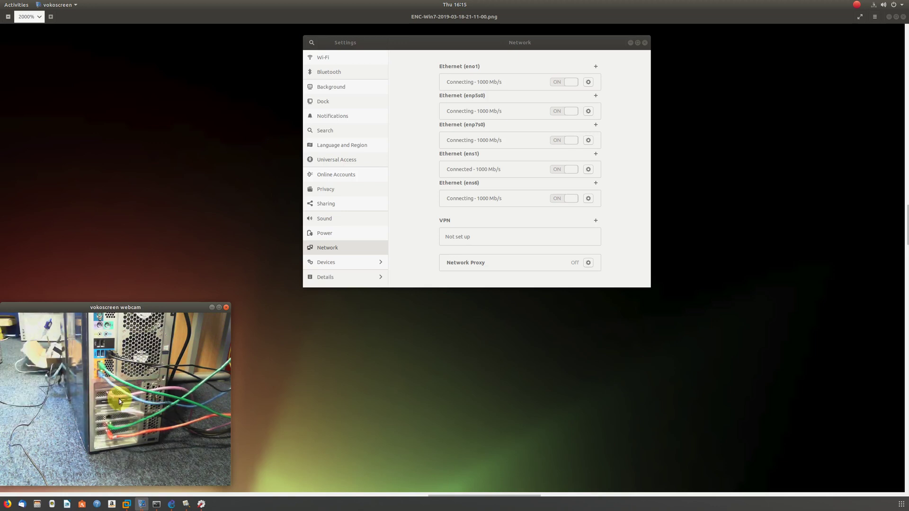
pyautogui.click(124, 401)
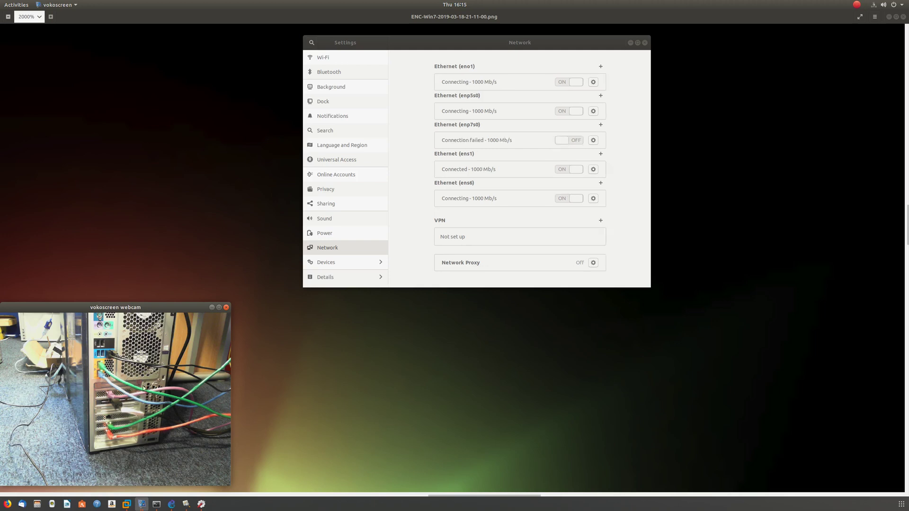
pyautogui.click(629, 194)
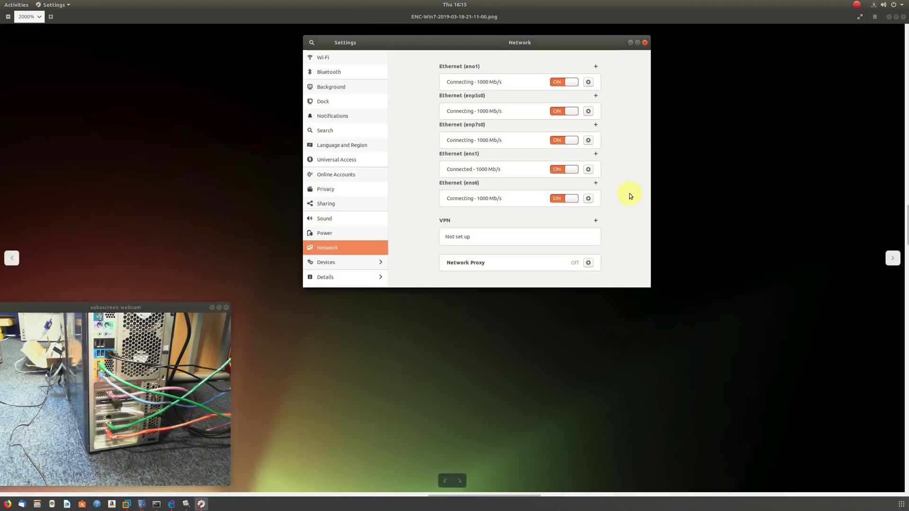
# - Restore the terminal, add blank prompts, and run nmcli dev
pyautogui.click(158, 506)
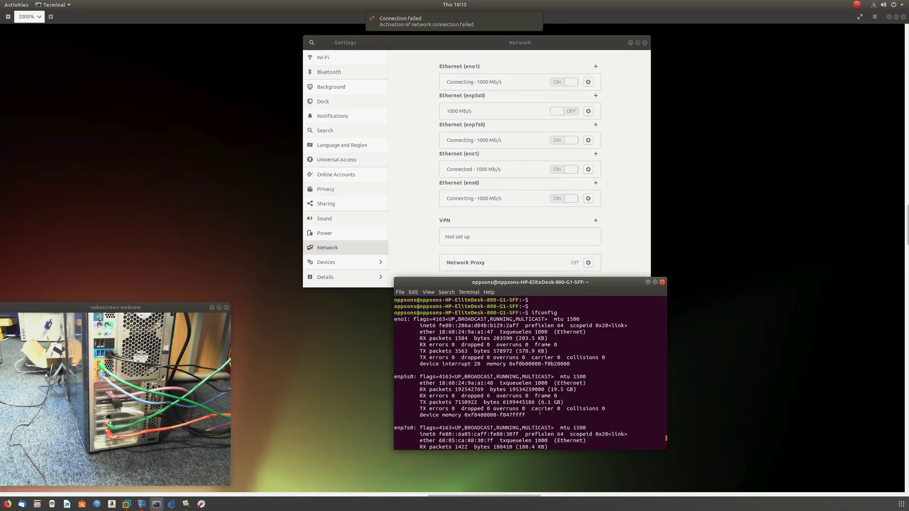
pyautogui.press('Return')
pyautogui.press('Return')
pyautogui.press('Return')
pyautogui.press('Return')
pyautogui.press('Return')
pyautogui.press('Return')
pyautogui.press('Return')
pyautogui.press('Return')
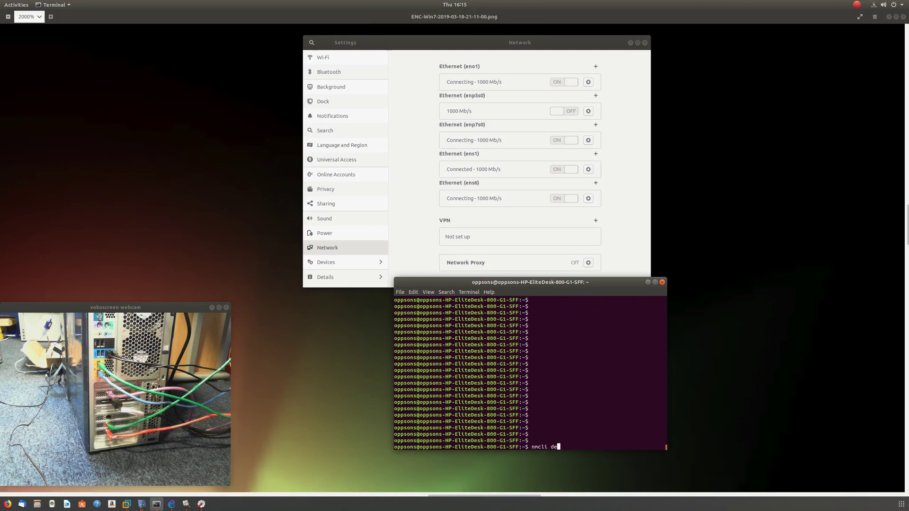
pyautogui.press('Return')
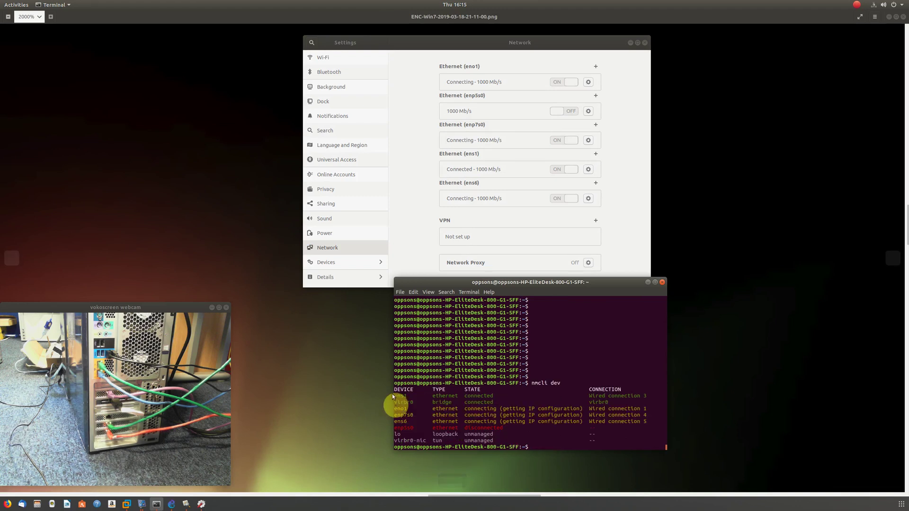
# - Highlight rows of the device table showing ens1 connected and enp5s0 disconnected
pyautogui.moveTo(395, 395); pyautogui.dragTo(554, 435)
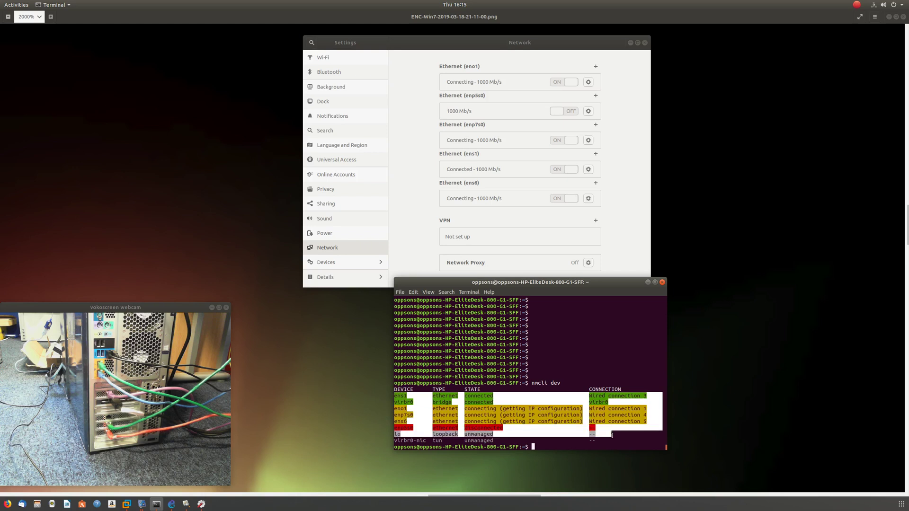
pyautogui.click(554, 435)
pyautogui.moveTo(500, 425); pyautogui.dragTo(395, 394)
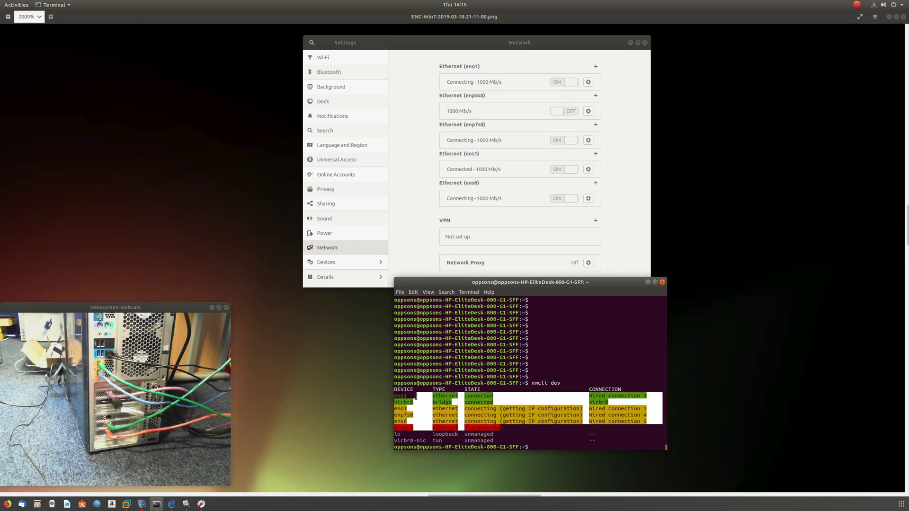
pyautogui.click(505, 424)
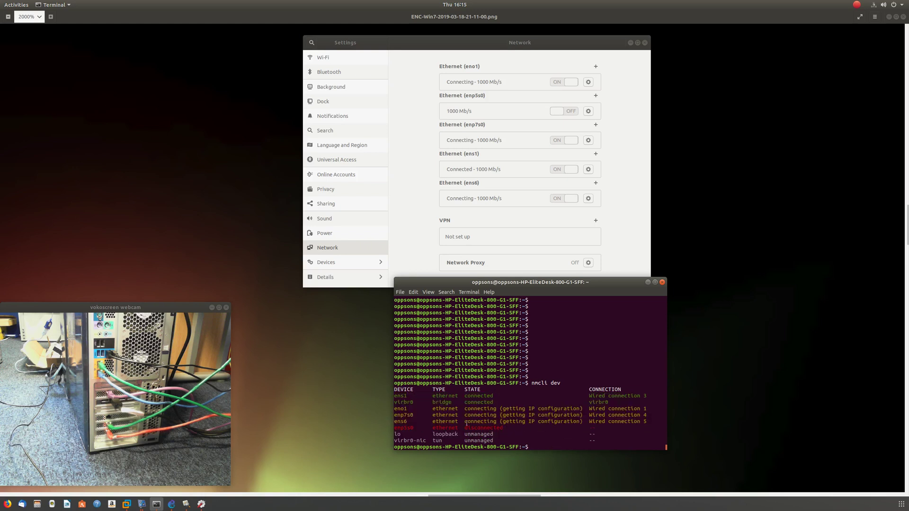
pyautogui.click(474, 422)
pyautogui.click(517, 417)
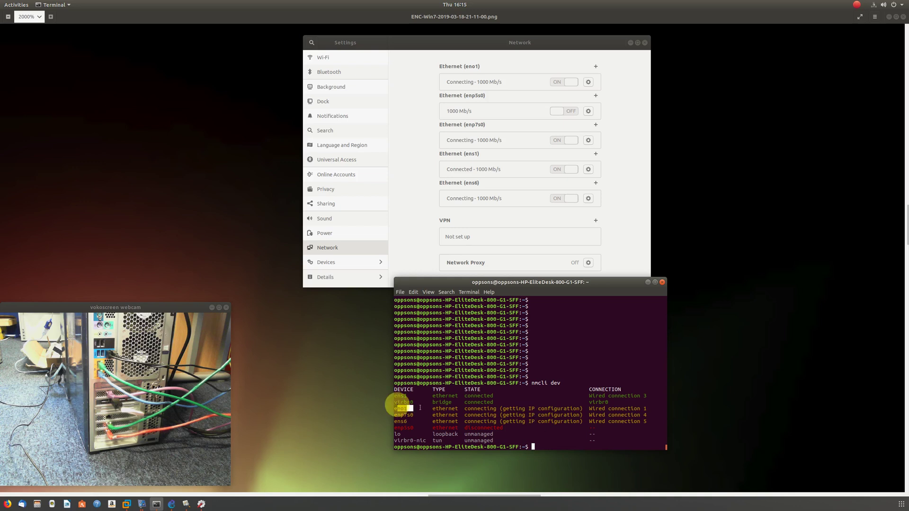
pyautogui.moveTo(398, 406); pyautogui.dragTo(662, 417)
pyautogui.click(430, 428)
pyautogui.click(482, 435)
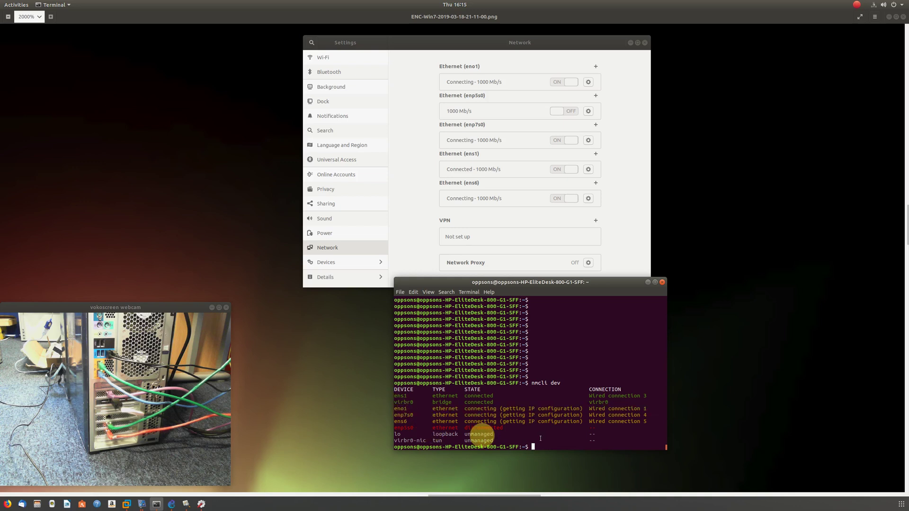